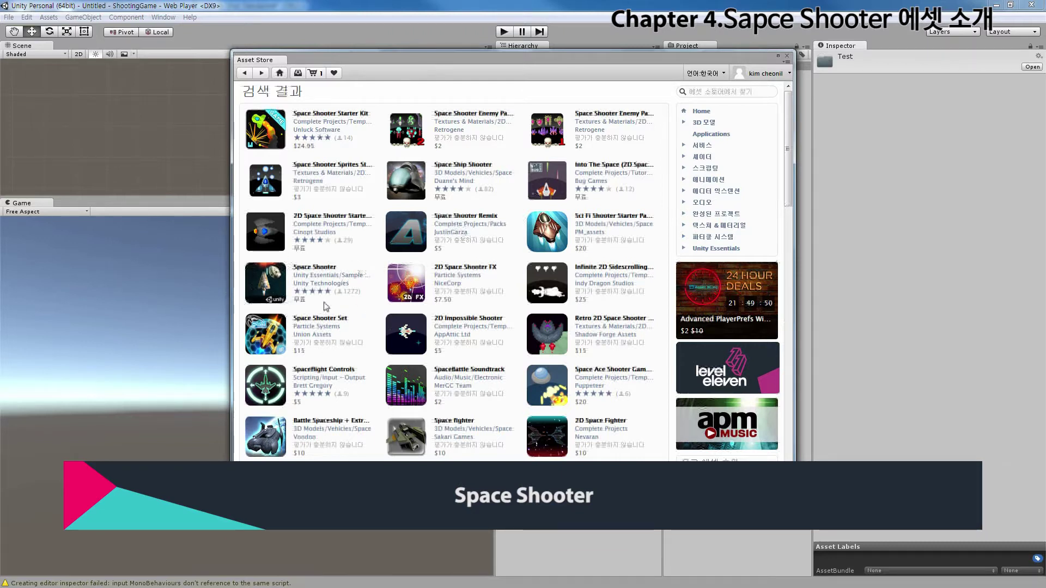
Open the Space Shooter product page by Unity Technologies from the Asset Store search results.
{"action": "left_click", "coordinate": [269, 300]}
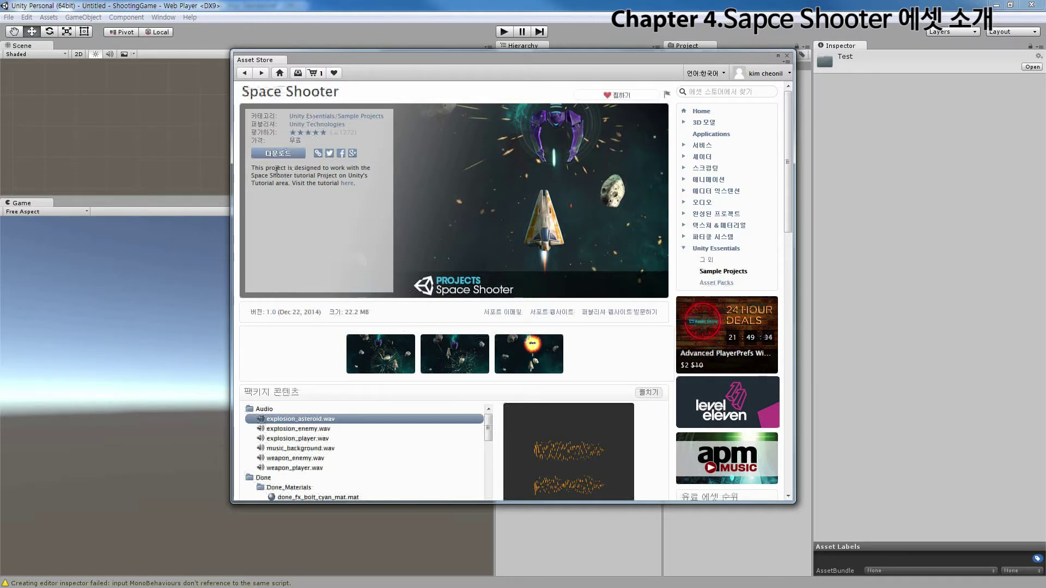
Enlarge the gameplay screenshots, viewing the third one and returning to the second.
{"action": "scroll", "coordinate": [461, 342], "scroll_direction": "down", "scroll_amount": 1}
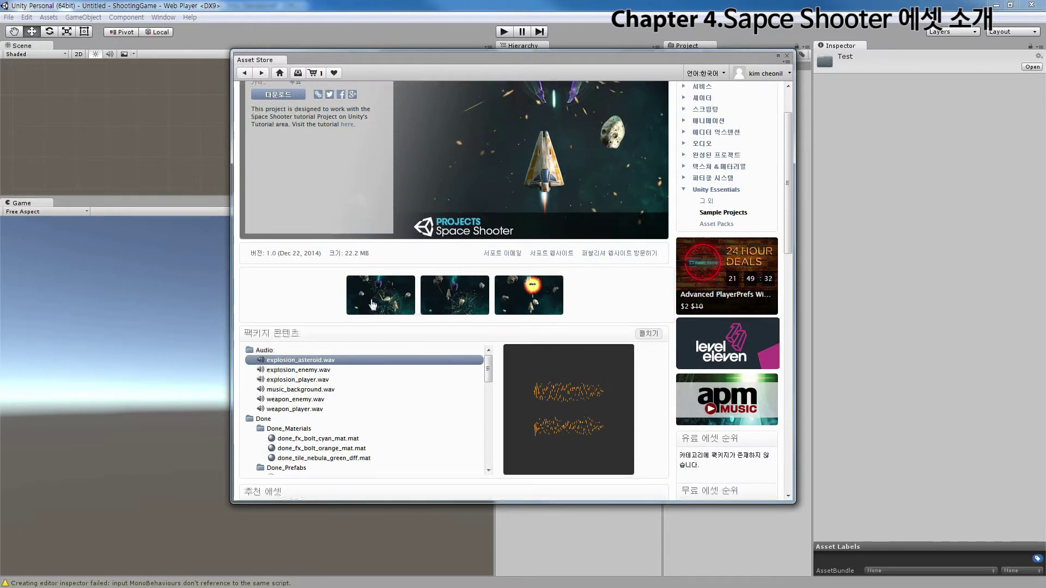
{"action": "left_click", "coordinate": [463, 305]}
{"action": "left_click", "coordinate": [529, 361]}
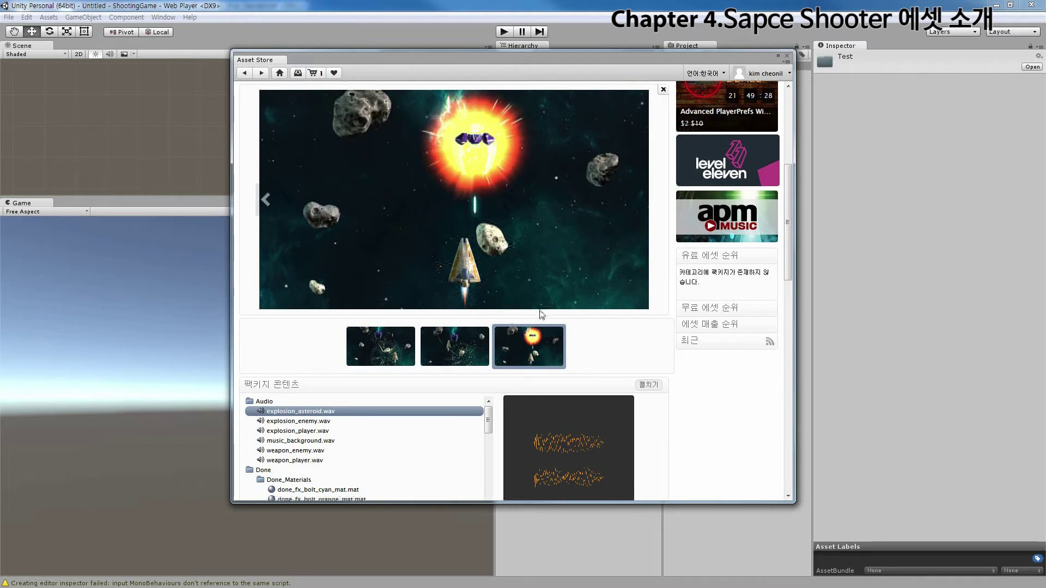
{"action": "left_click", "coordinate": [457, 348]}
Scroll through the Package Contents list, back to the top, and start the download.
{"action": "scroll", "coordinate": [523, 294], "scroll_direction": "up", "scroll_amount": 1}
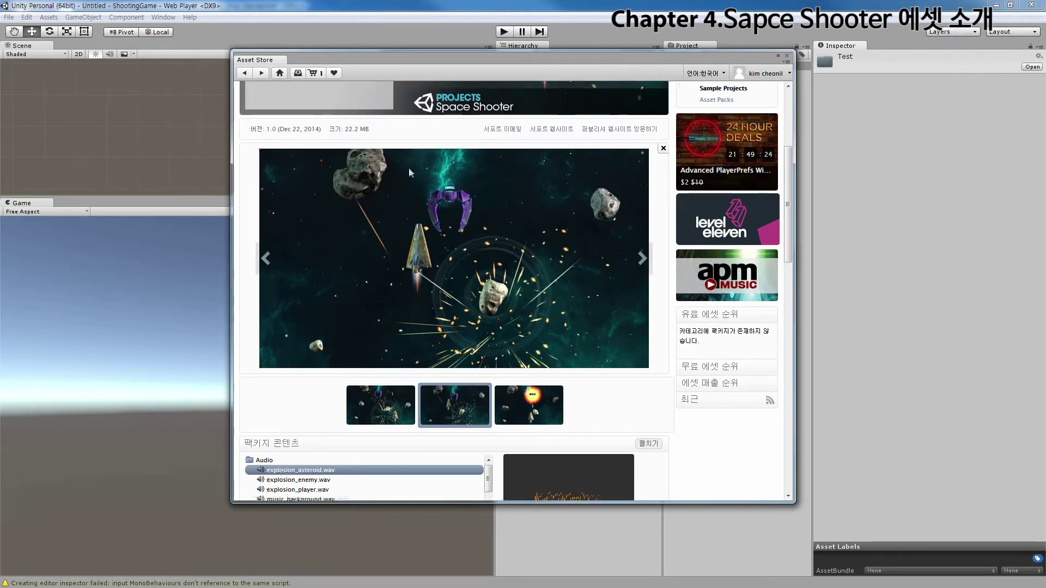
{"action": "scroll", "coordinate": [430, 290], "scroll_direction": "down", "scroll_amount": 2}
{"action": "scroll", "coordinate": [365, 316], "scroll_direction": "down", "scroll_amount": 2}
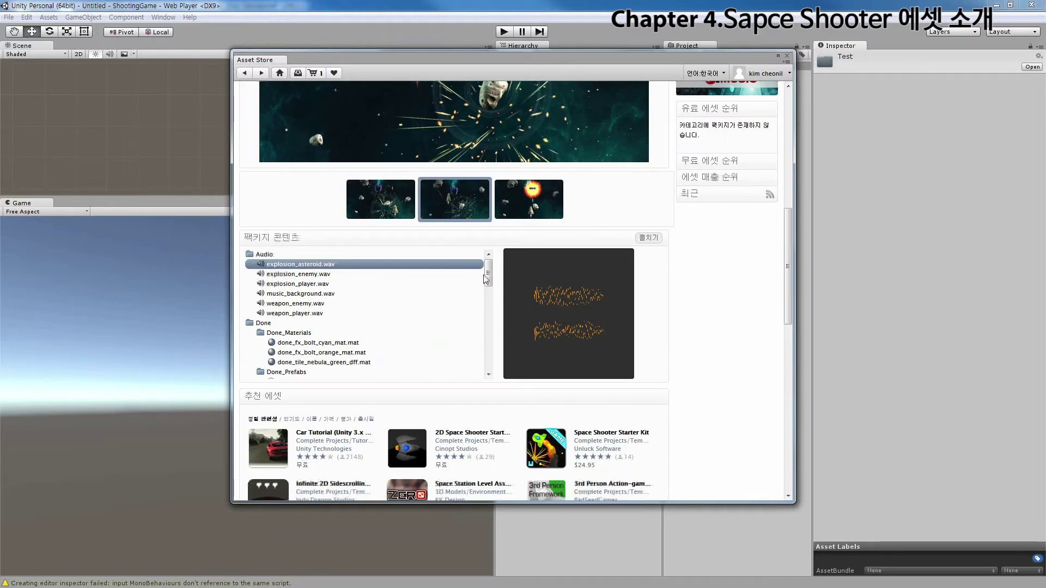
{"action": "left_click_drag", "start_coordinate": [487, 278], "coordinate": [490, 337]}
{"action": "scroll", "coordinate": [311, 319], "scroll_direction": "down", "scroll_amount": 3}
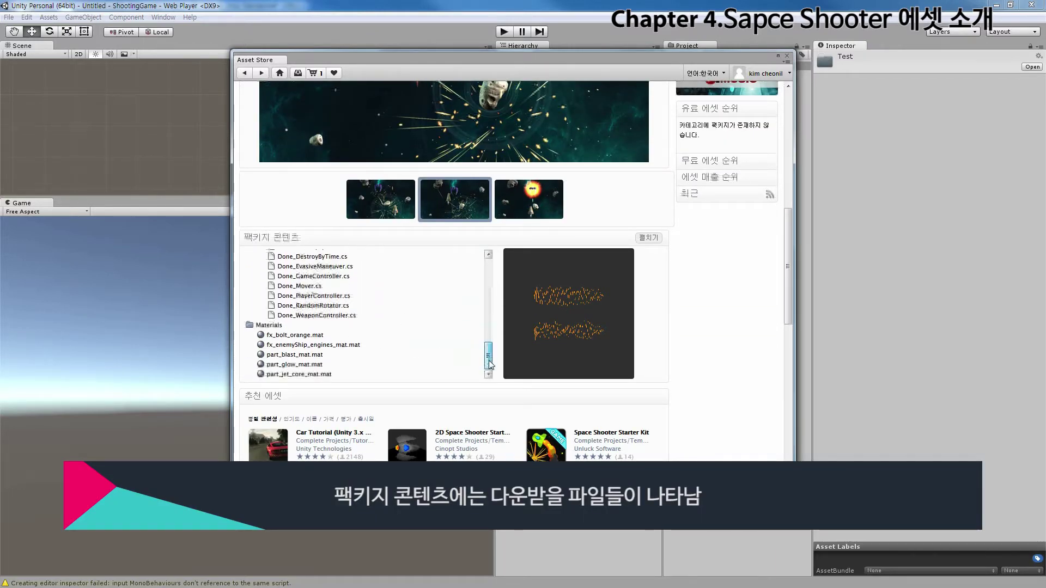
{"action": "left_click_drag", "start_coordinate": [488, 360], "coordinate": [489, 255]}
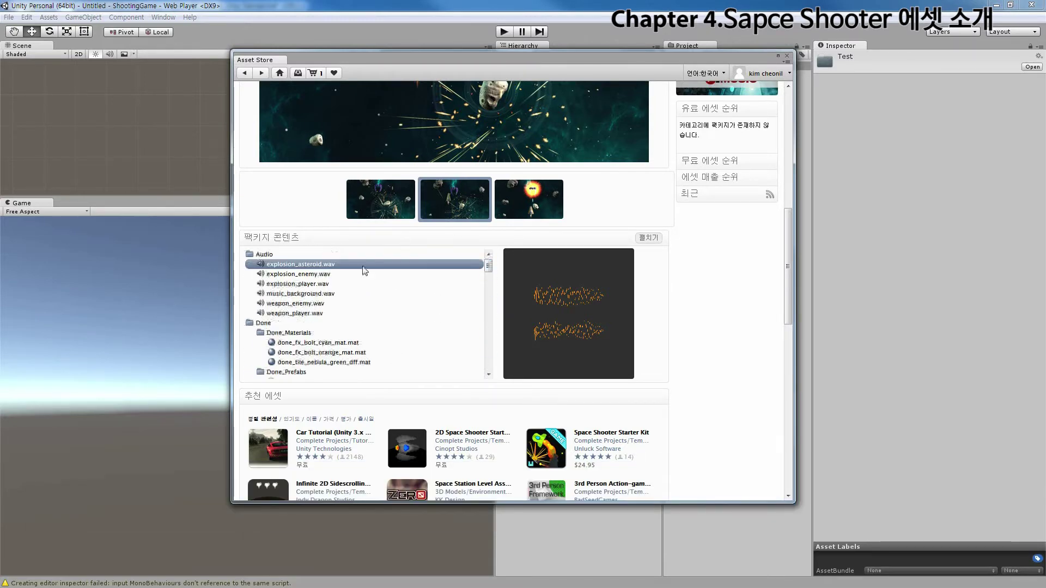
{"action": "scroll", "coordinate": [361, 272], "scroll_direction": "up", "scroll_amount": 10}
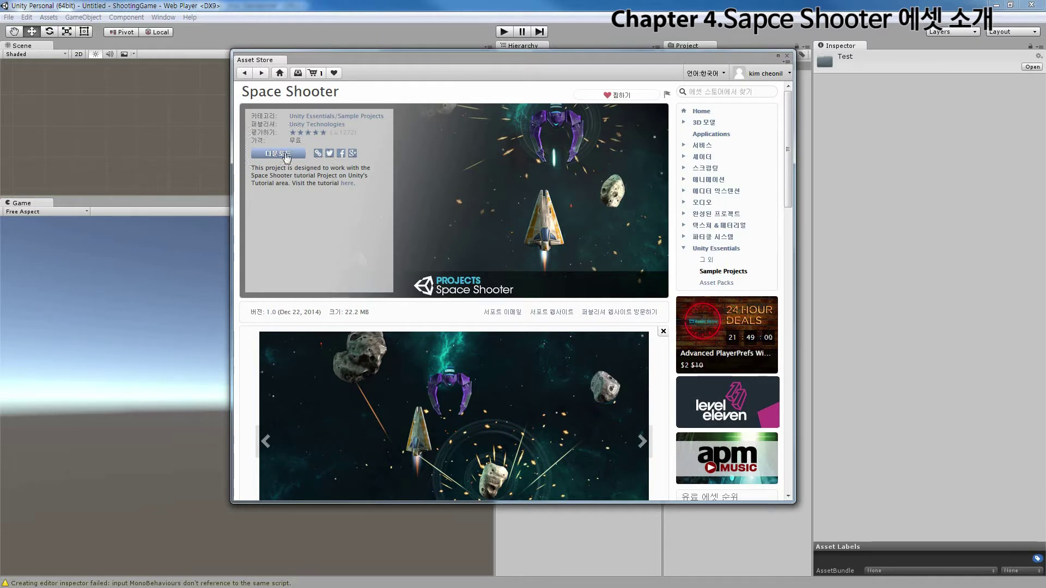
{"action": "left_click", "coordinate": [286, 155]}
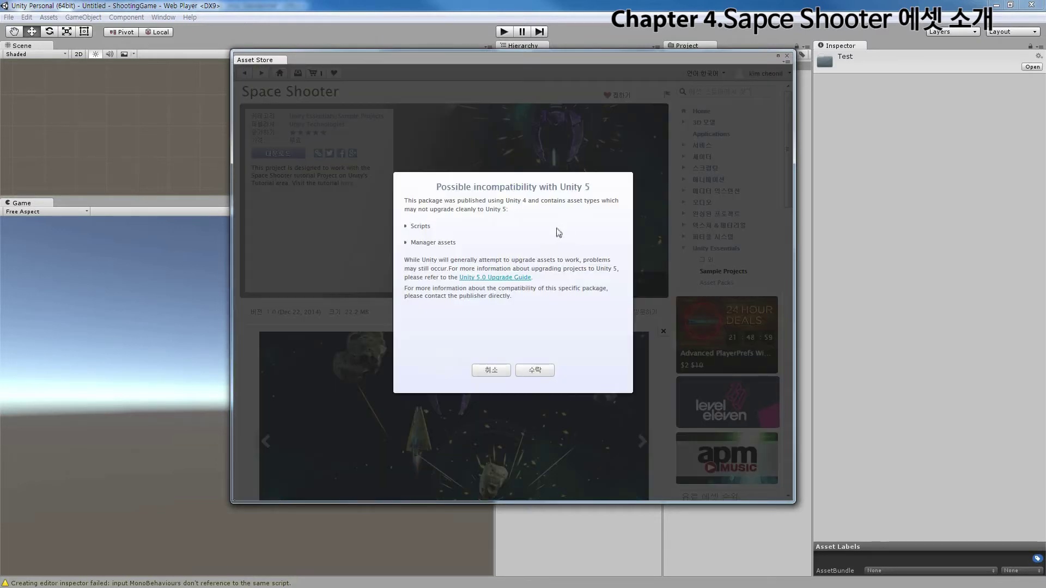
Accept the Unity 5 incompatibility warning so the Space Shooter download continues.
{"action": "left_click_drag", "start_coordinate": [450, 188], "coordinate": [548, 246]}
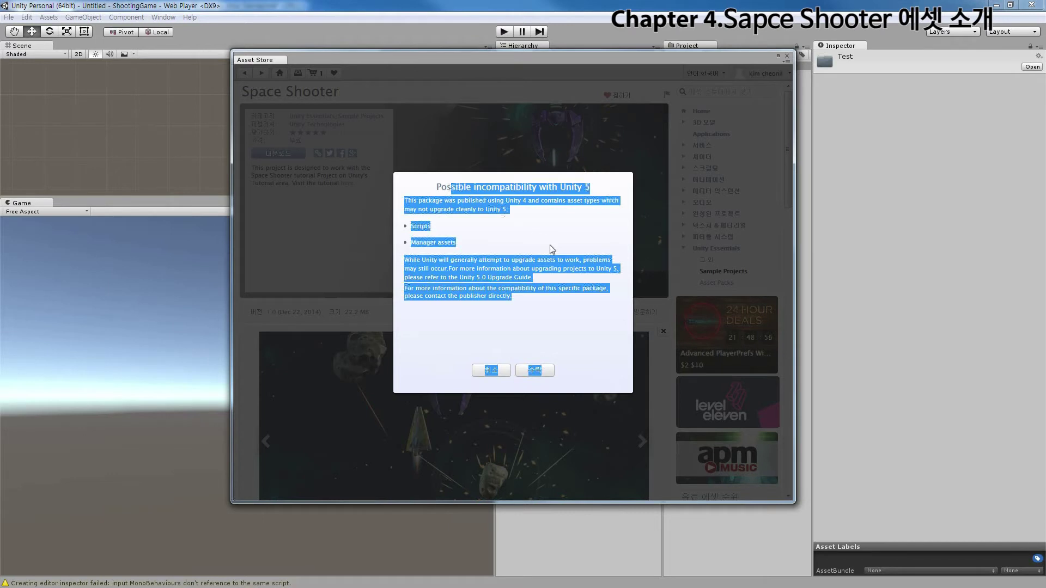
{"action": "left_click", "coordinate": [565, 310]}
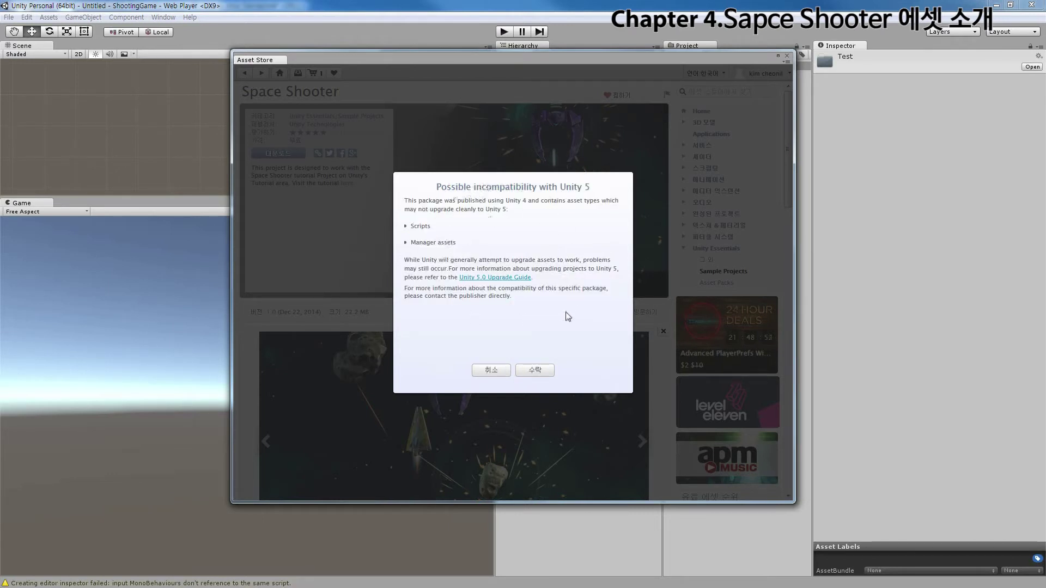
{"action": "left_click", "coordinate": [541, 374]}
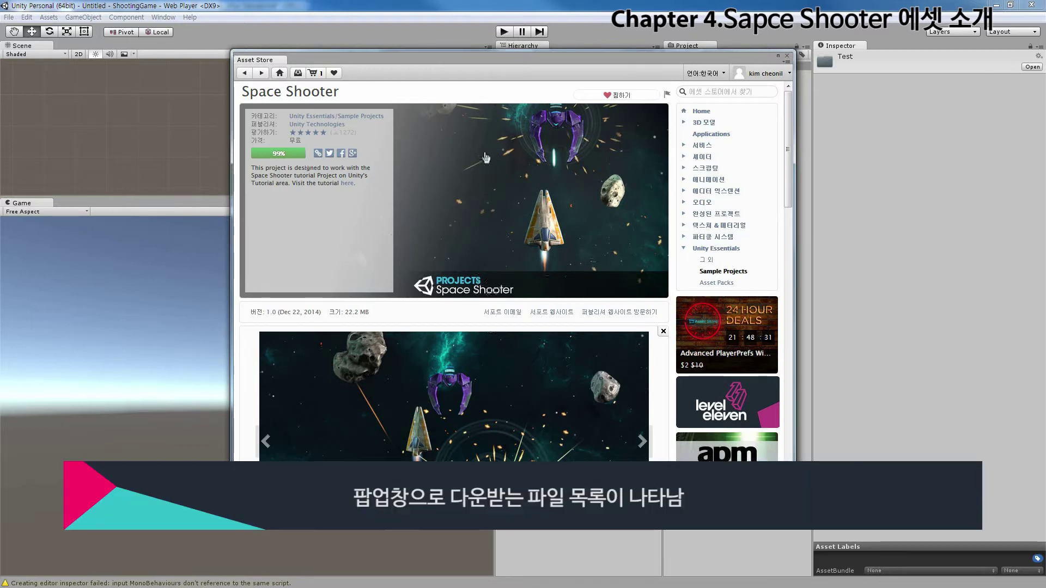
{"action": "left_click_drag", "start_coordinate": [536, 147], "coordinate": [493, 149]}
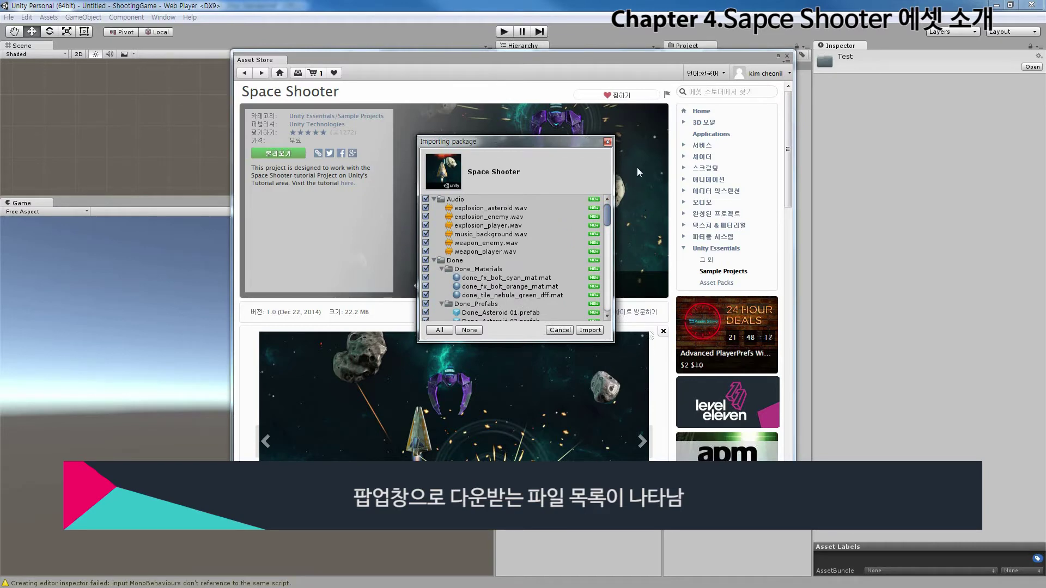
Select the Audio folder in the import list and scroll through the package files.
{"action": "mouse_move", "coordinate": [607, 219]}
{"action": "left_mouse_down"}
{"action": "mouse_move", "coordinate": [607, 309]}
{"action": "mouse_move", "coordinate": [608, 207]}
{"action": "left_mouse_up"}
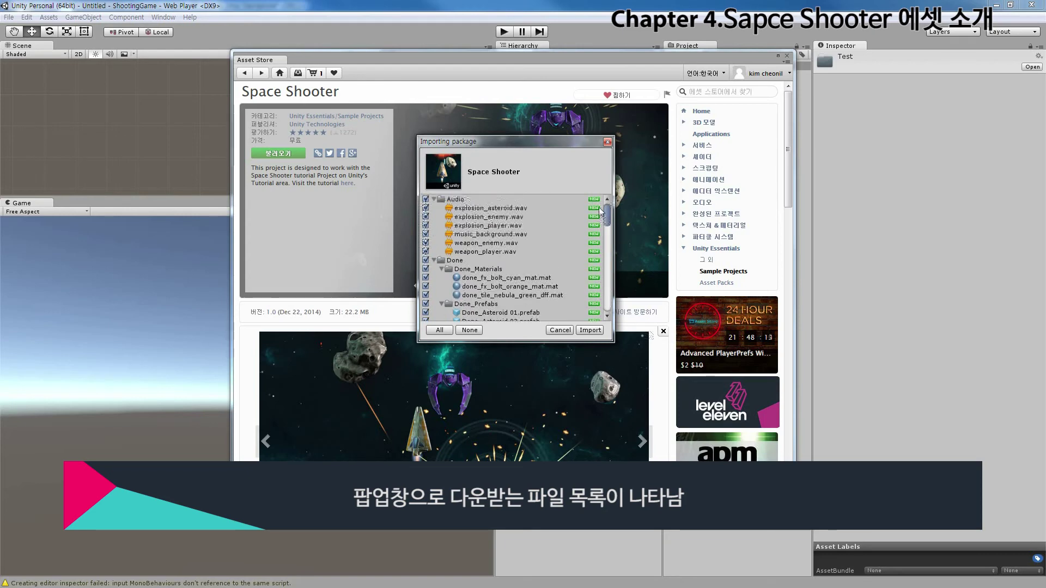
{"action": "left_click", "coordinate": [463, 201]}
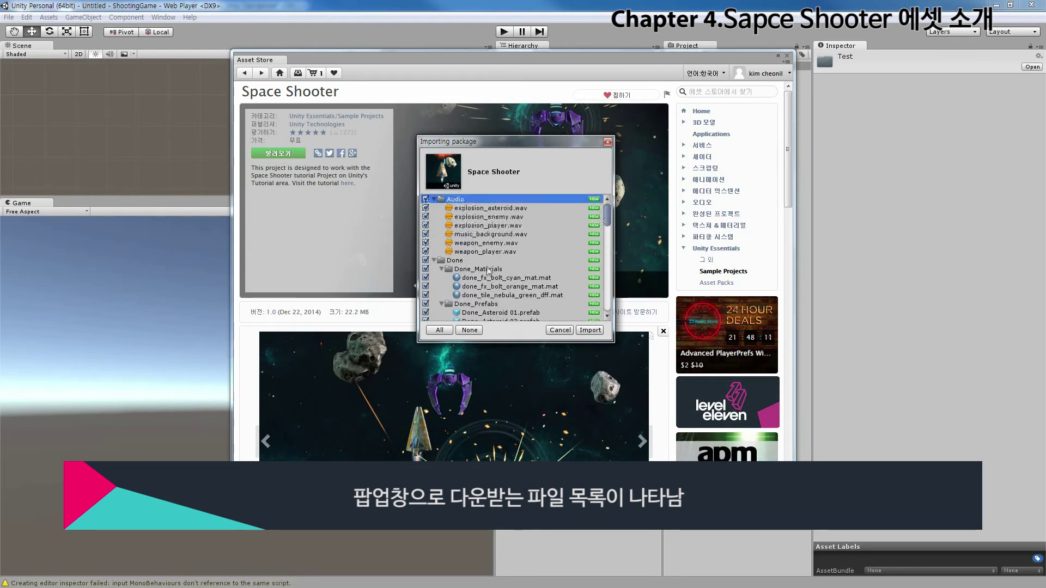
{"action": "scroll", "coordinate": [489, 271], "scroll_direction": "down", "scroll_amount": 3}
{"action": "scroll", "coordinate": [500, 282], "scroll_direction": "down", "scroll_amount": 3}
{"action": "scroll", "coordinate": [490, 273], "scroll_direction": "down", "scroll_amount": 3}
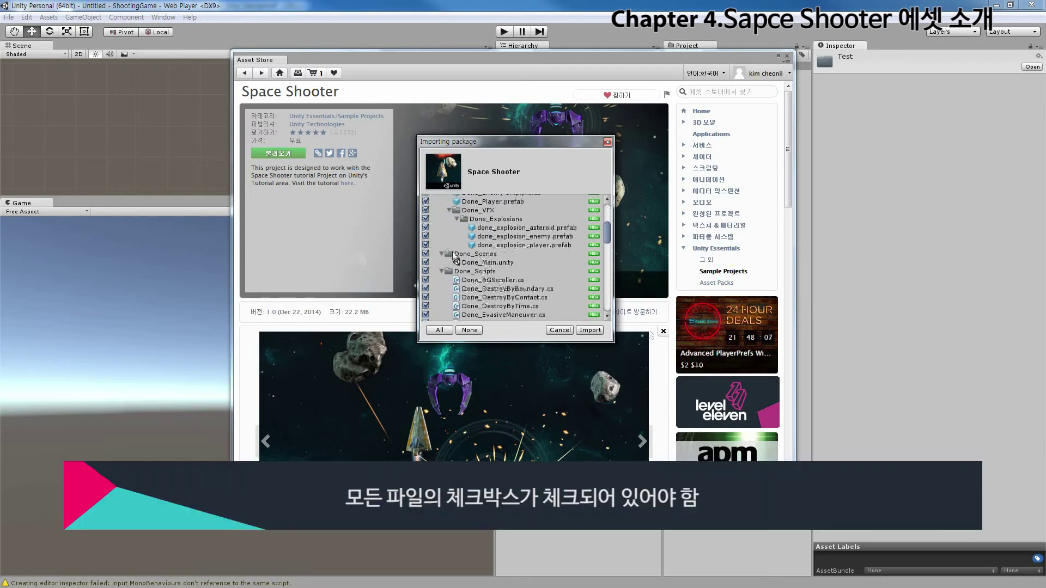
{"action": "scroll", "coordinate": [456, 259], "scroll_direction": "up", "scroll_amount": 9}
Untick and re-tick Audio so every file stays checked, then import the package.
{"action": "left_click", "coordinate": [426, 200]}
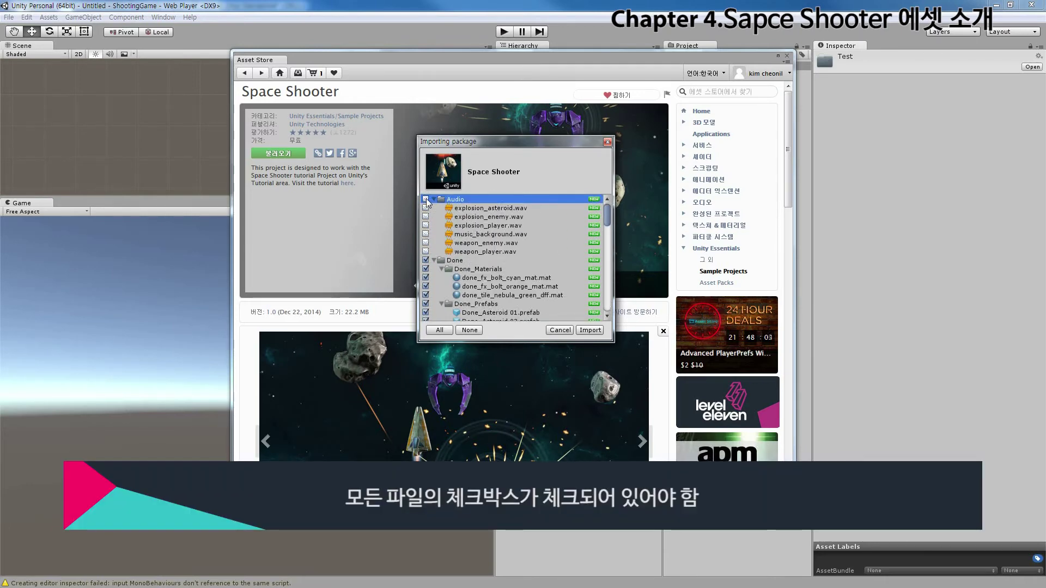
{"action": "left_click", "coordinate": [426, 199]}
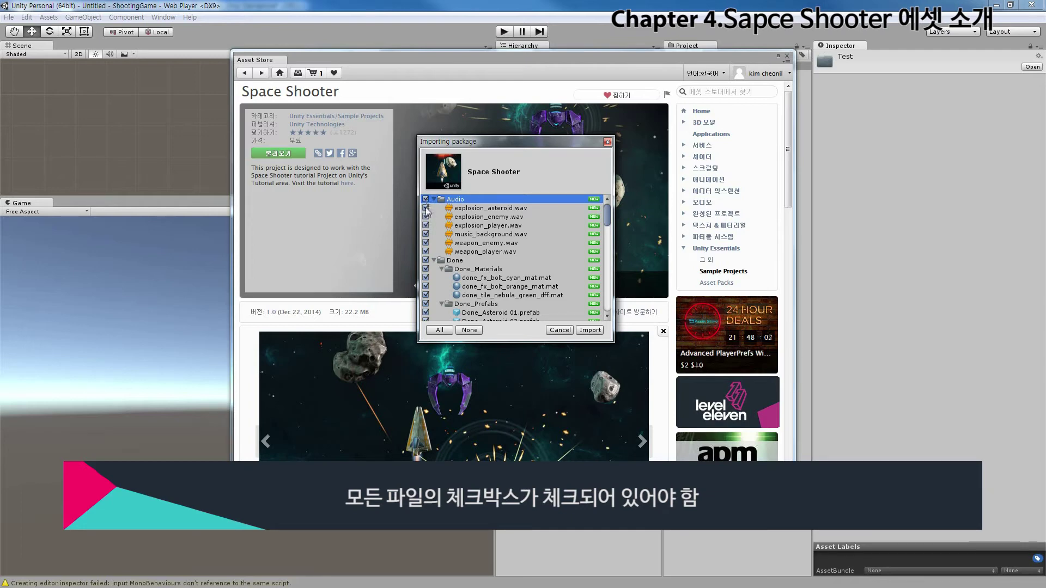
{"action": "scroll", "coordinate": [441, 209], "scroll_direction": "down", "scroll_amount": 5}
{"action": "scroll", "coordinate": [441, 210], "scroll_direction": "down", "scroll_amount": 5}
{"action": "scroll", "coordinate": [441, 209], "scroll_direction": "down", "scroll_amount": 5}
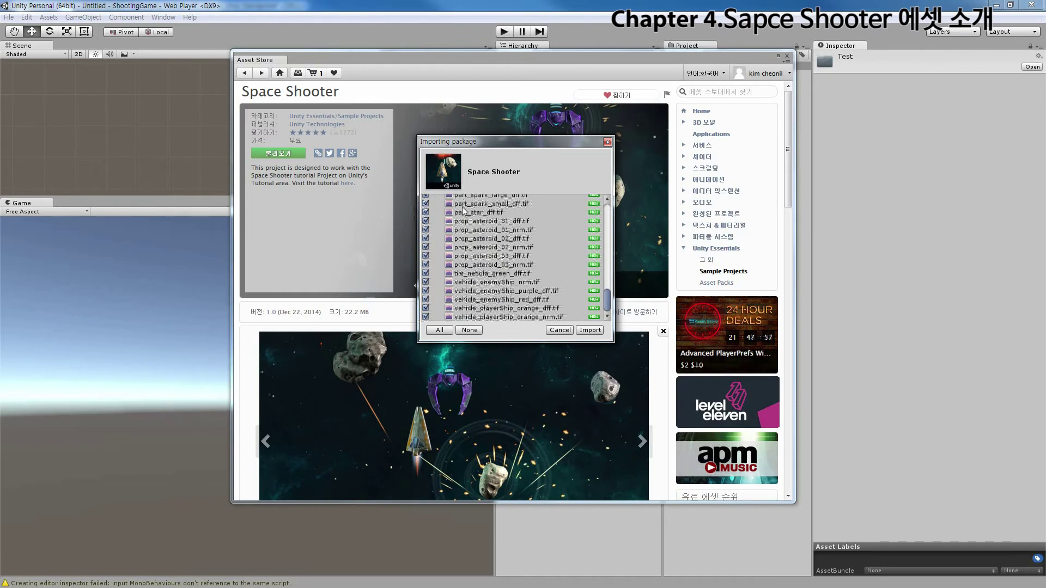
{"action": "left_click", "coordinate": [591, 331]}
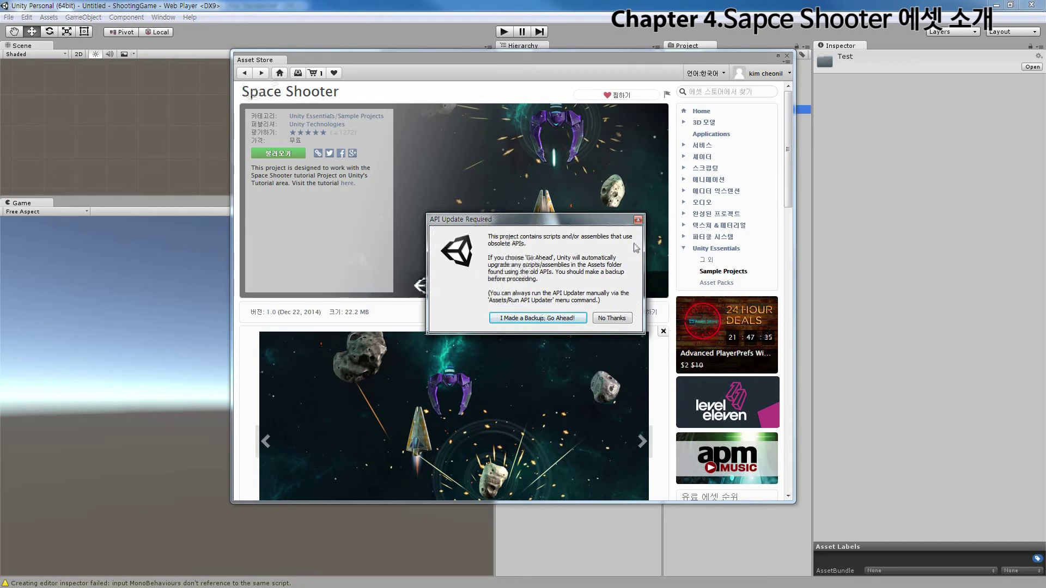
Approve the API update with 'I Made a Backup. Go Ahead!' and move the Asset Store window up-left.
{"action": "left_click_drag", "start_coordinate": [546, 224], "coordinate": [546, 220]}
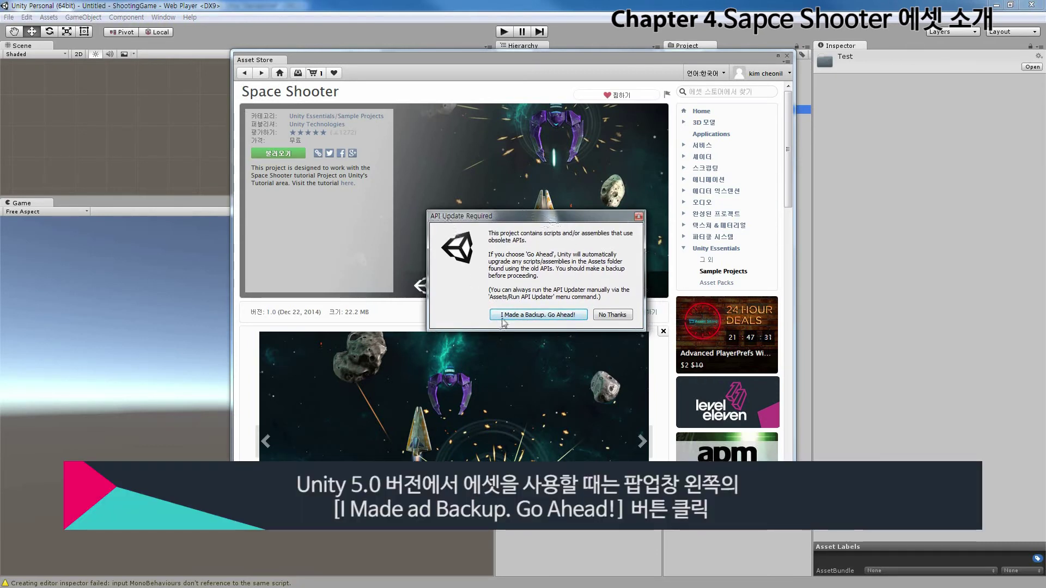
{"action": "left_click", "coordinate": [553, 319]}
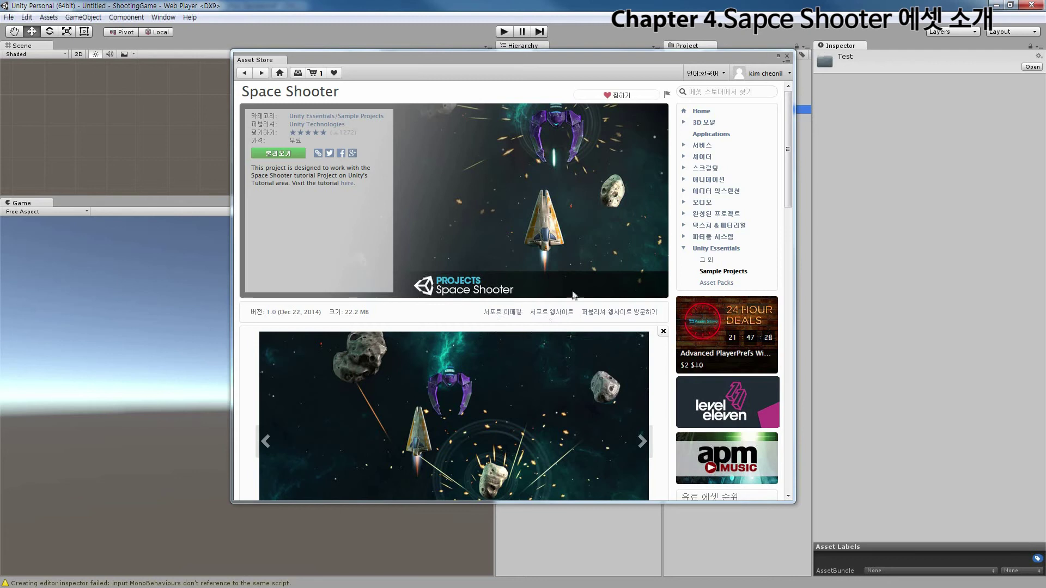
{"action": "left_click_drag", "start_coordinate": [563, 55], "coordinate": [467, 102]}
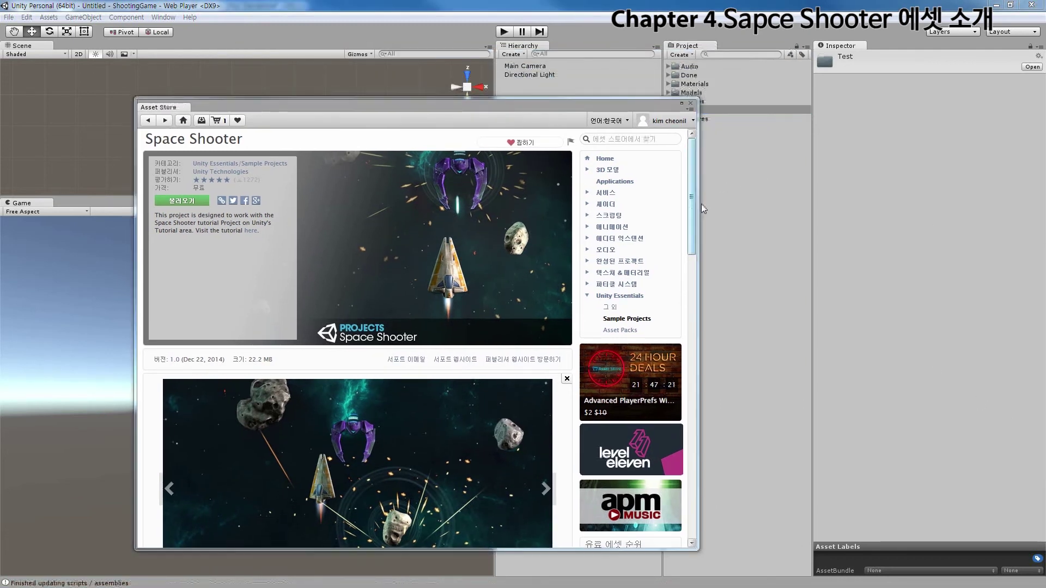
Close the Asset Store and expand then collapse the Audio and Done folders.
{"action": "left_click", "coordinate": [690, 103]}
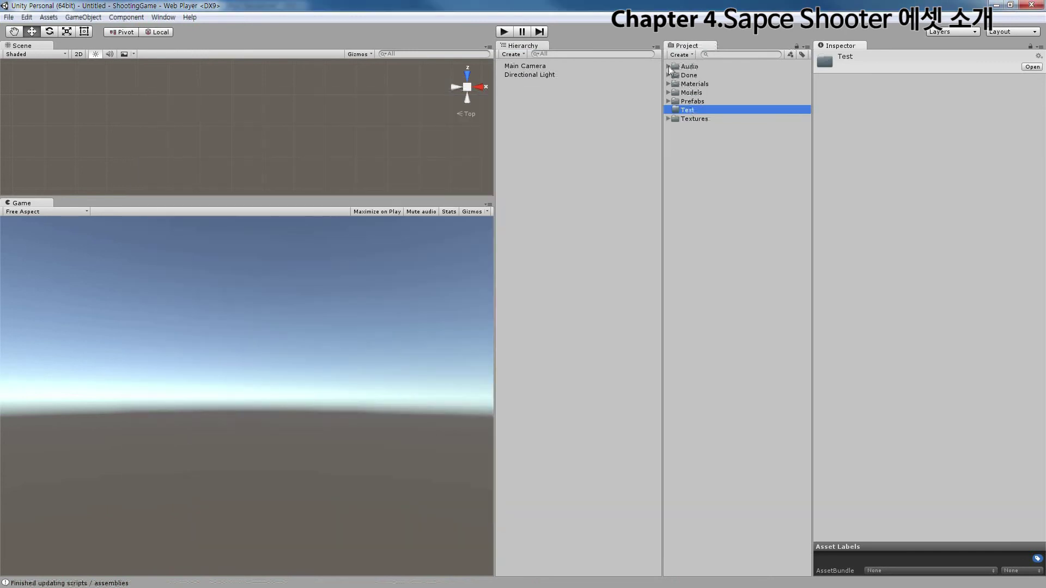
{"action": "left_click", "coordinate": [667, 66]}
{"action": "left_click", "coordinate": [668, 65]}
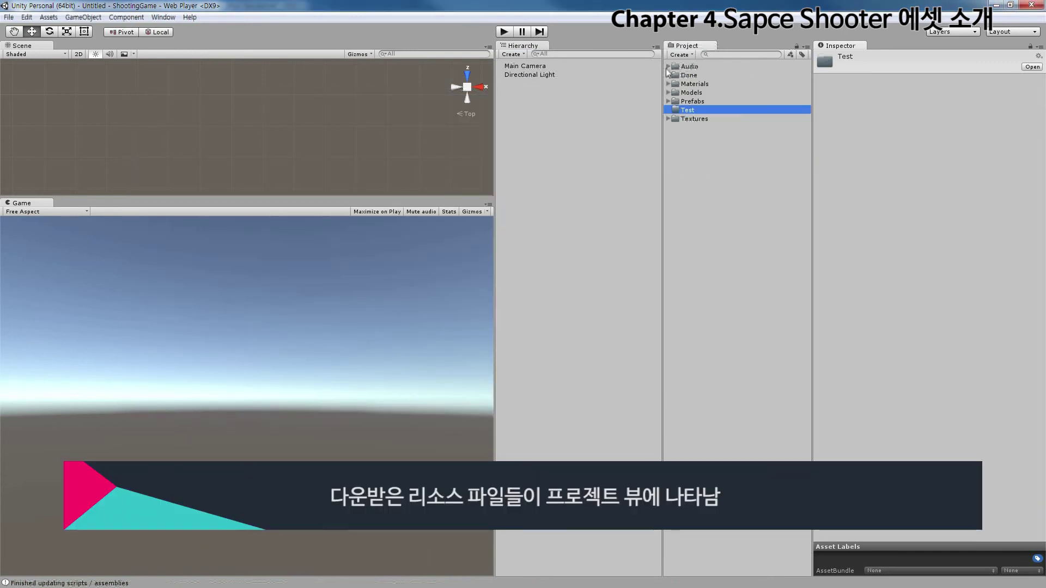
{"action": "left_click", "coordinate": [668, 75]}
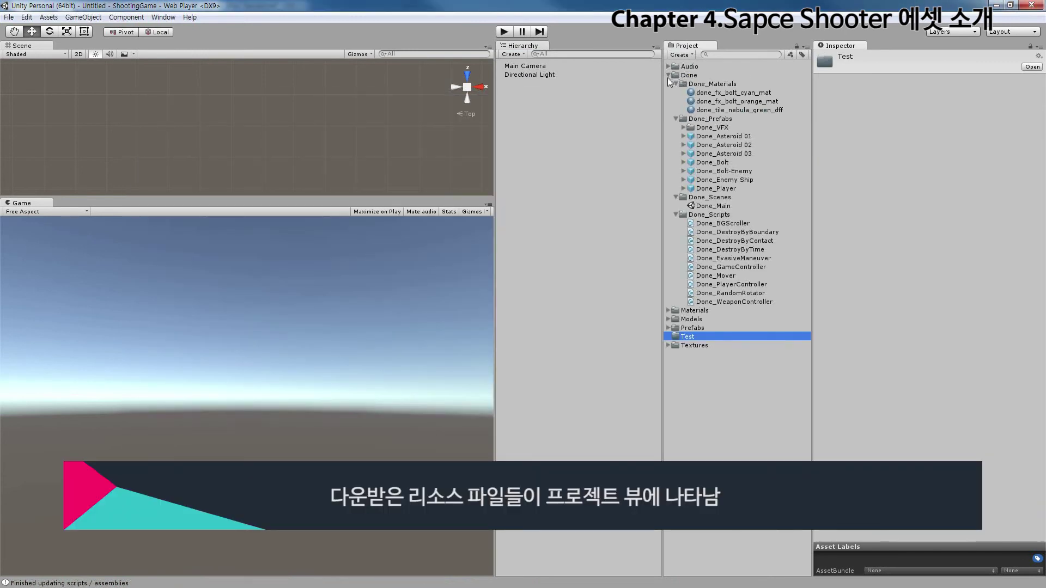
{"action": "left_click", "coordinate": [668, 75]}
Expand and collapse the Materials, Models, Prefabs and Textures folders in turn.
{"action": "left_click", "coordinate": [668, 84]}
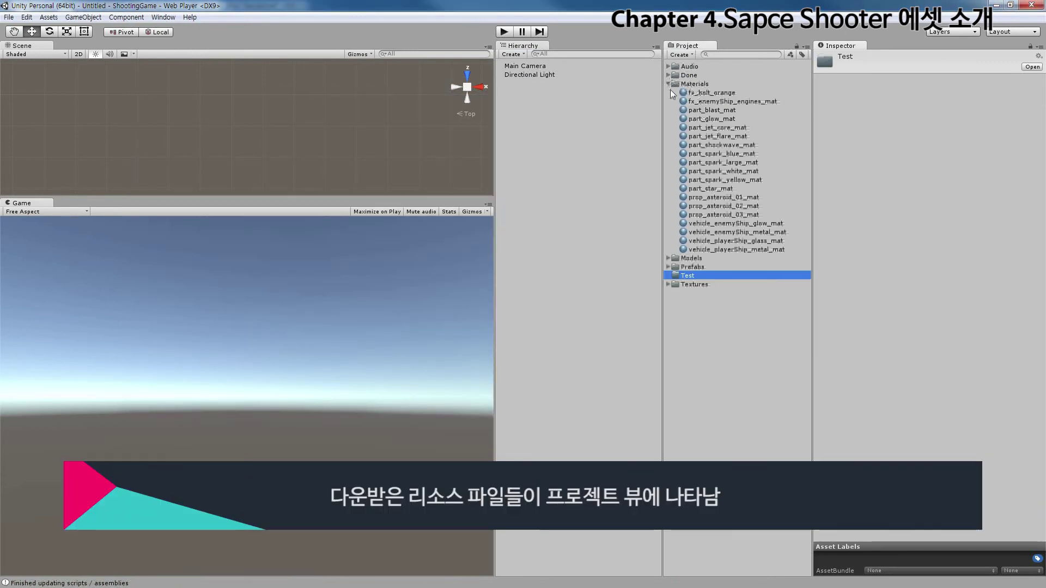
{"action": "left_click", "coordinate": [668, 85]}
{"action": "left_click", "coordinate": [668, 92]}
{"action": "left_click", "coordinate": [668, 92]}
{"action": "left_click", "coordinate": [668, 101]}
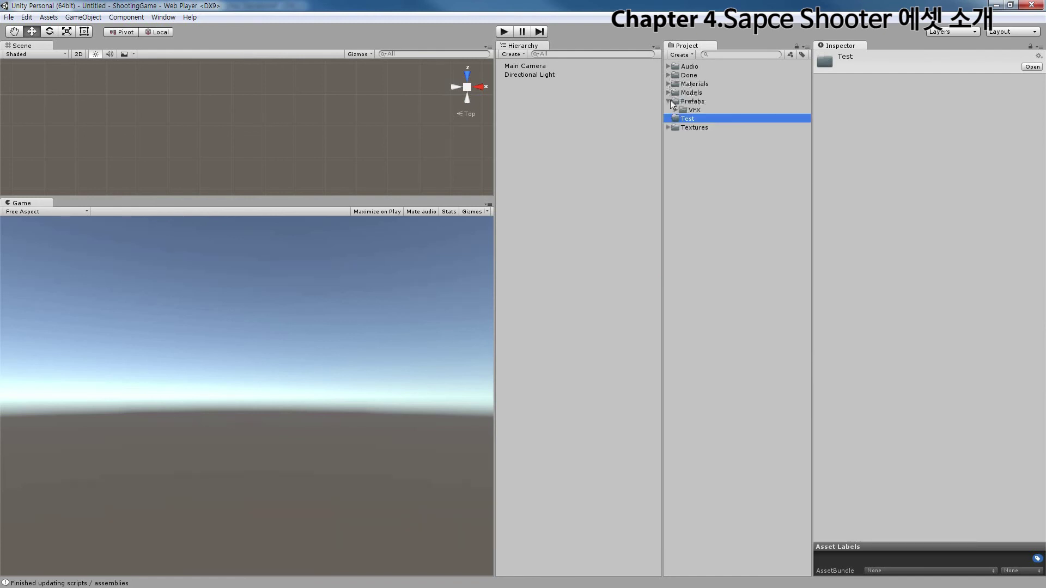
{"action": "left_click", "coordinate": [668, 101]}
{"action": "left_click", "coordinate": [668, 119]}
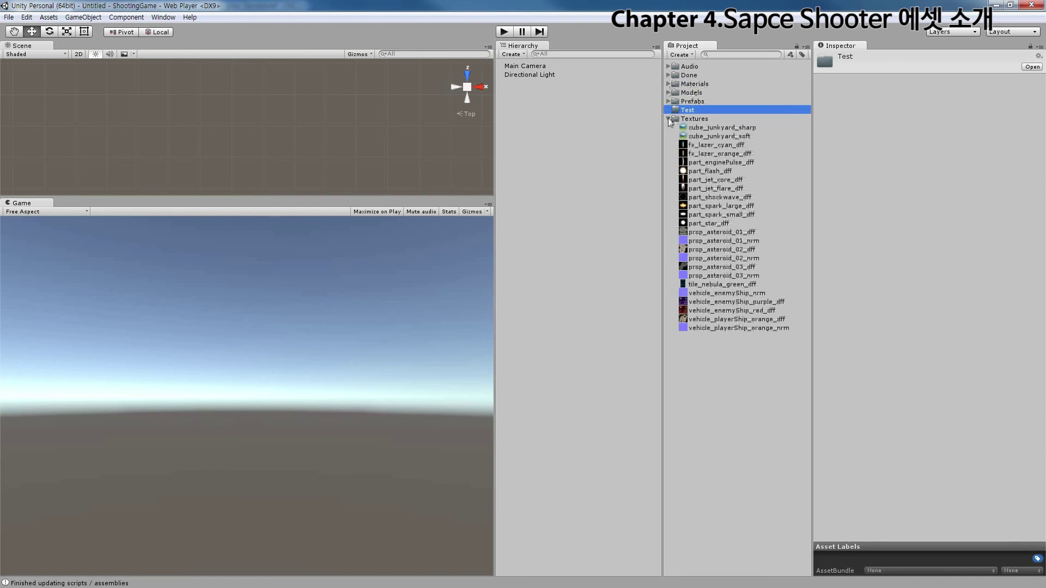
{"action": "left_click", "coordinate": [669, 119]}
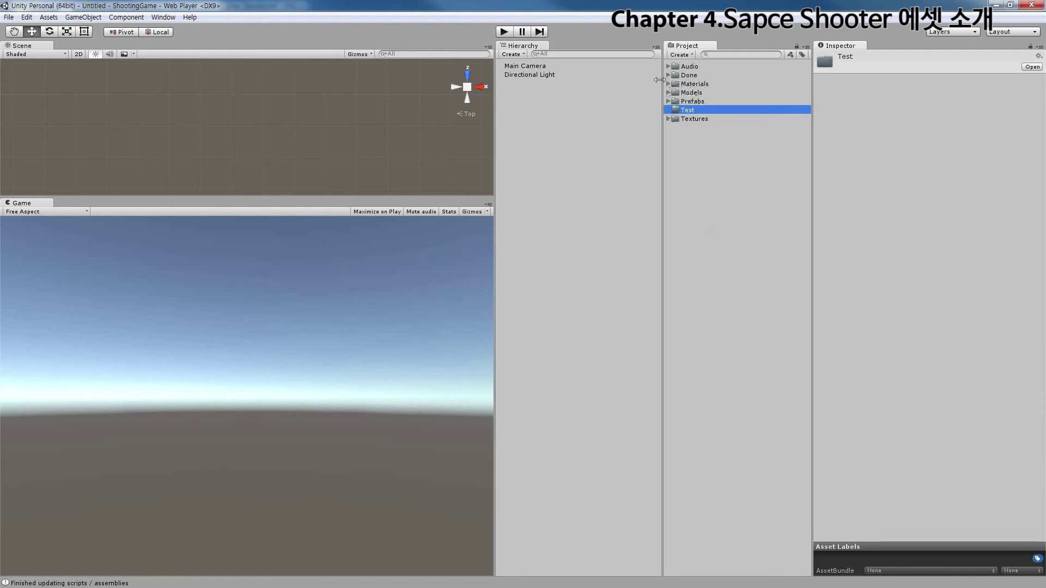